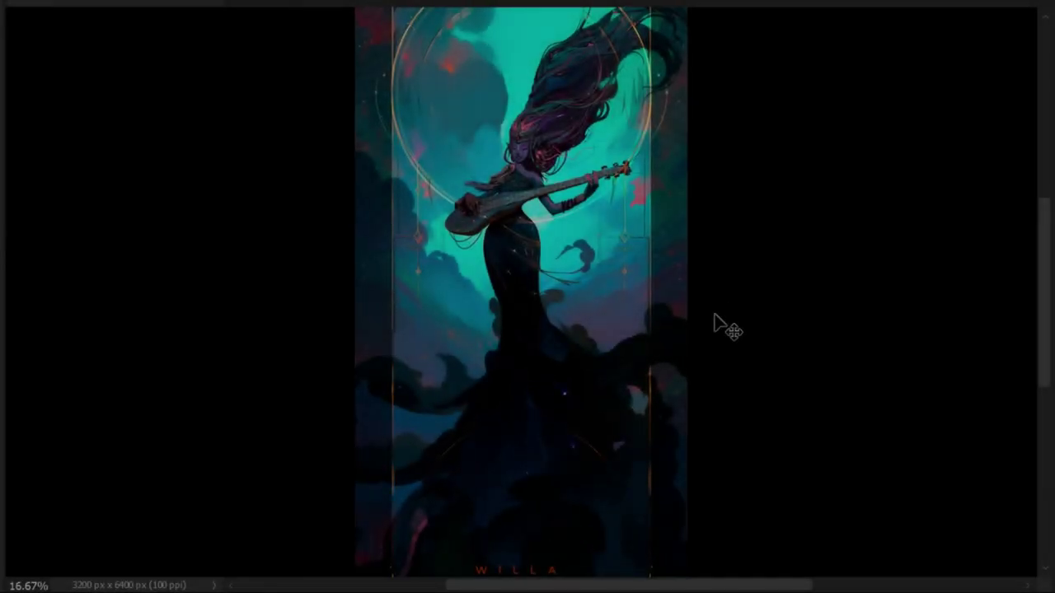
Zoom in and back out on the finished tall portrait
{"action": "key", "text": "ctrl+plus"}
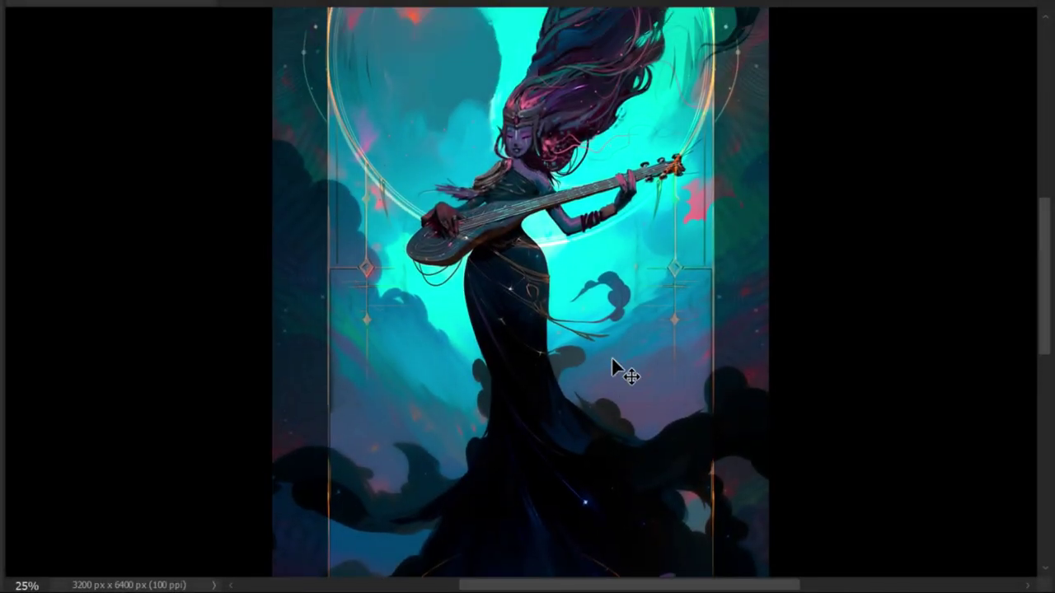
{"action": "key", "text": "ctrl+minus"}
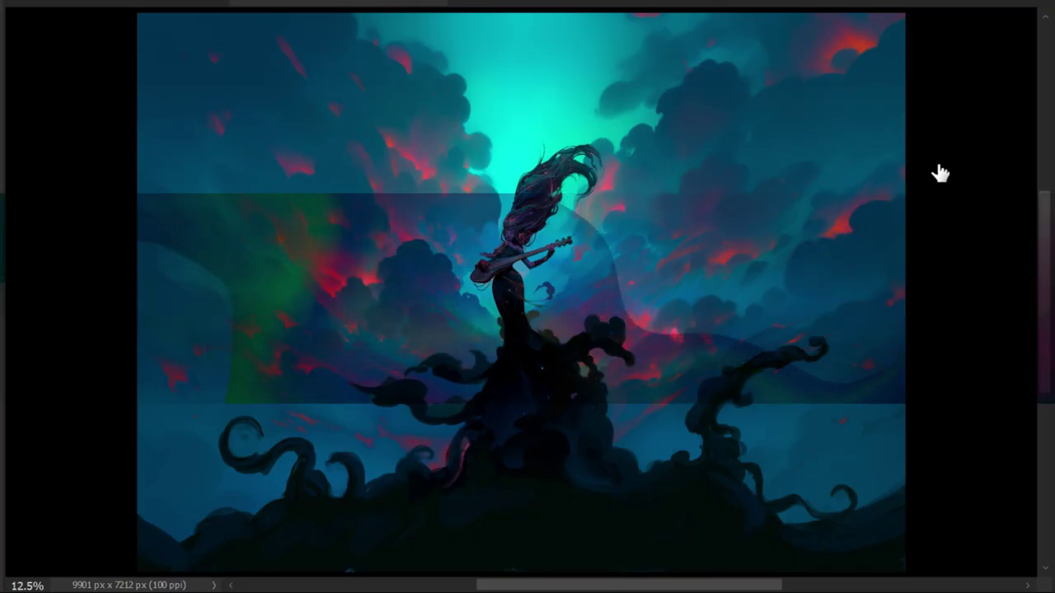
{"action": "key", "text": "ctrl+plus"}
{"action": "key", "text": "ctrl+plus"}
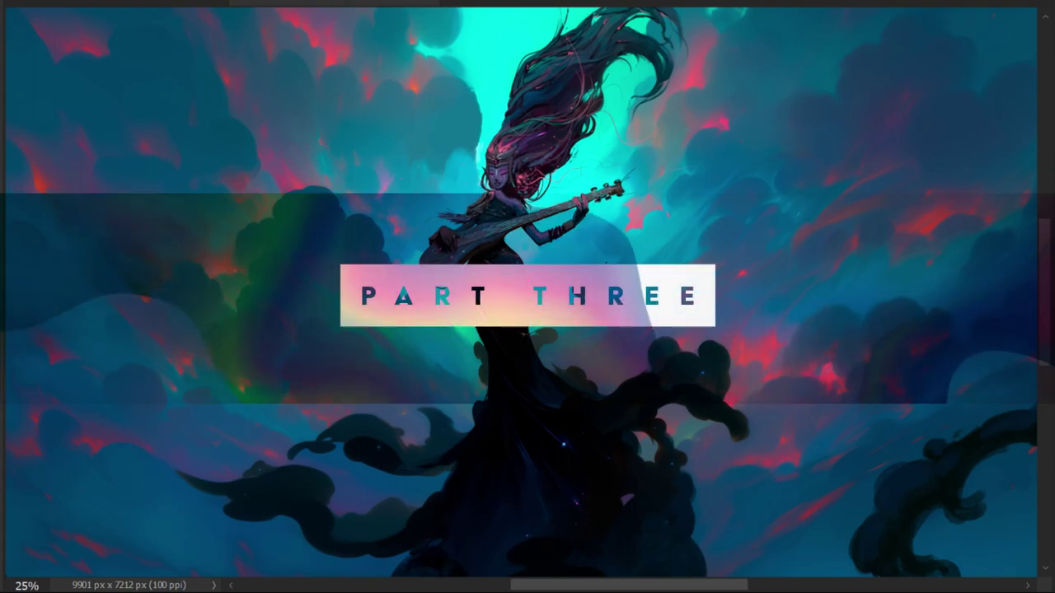
{"action": "left_click_drag", "start_coordinate": [928, 111], "coordinate": [928, 149]}
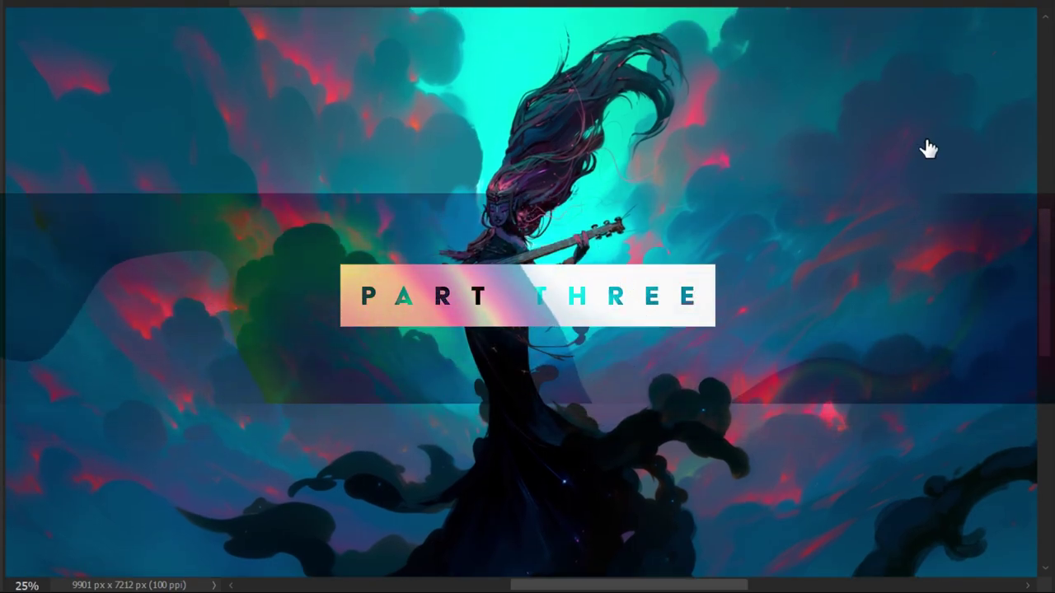
{"action": "key", "text": "ctrl+minus"}
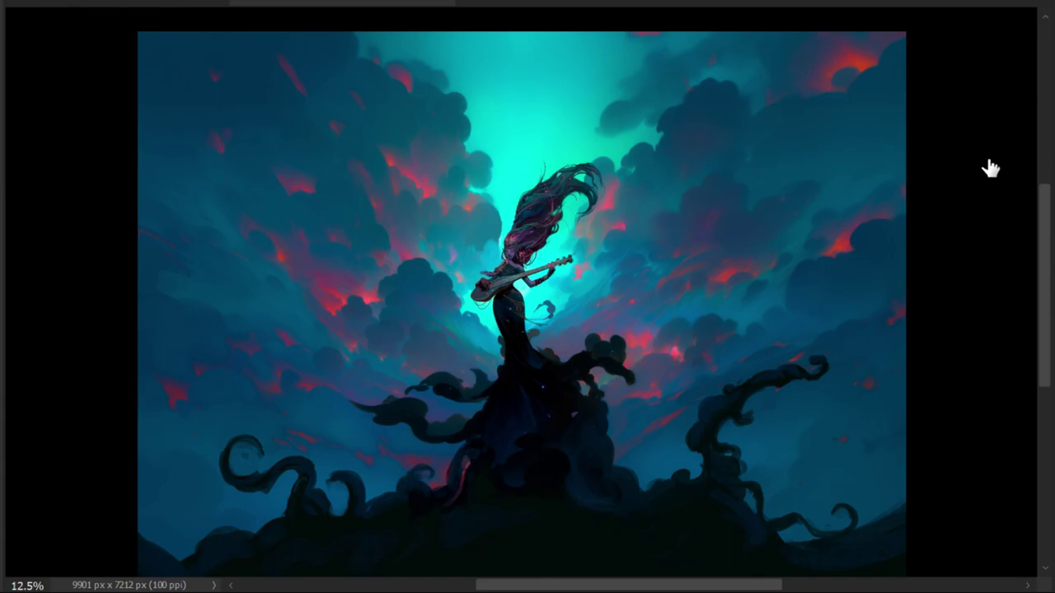
Zoom in on the figure and brush a dark curl beside the woman's hair
{"action": "key", "text": "ctrl+plus"}
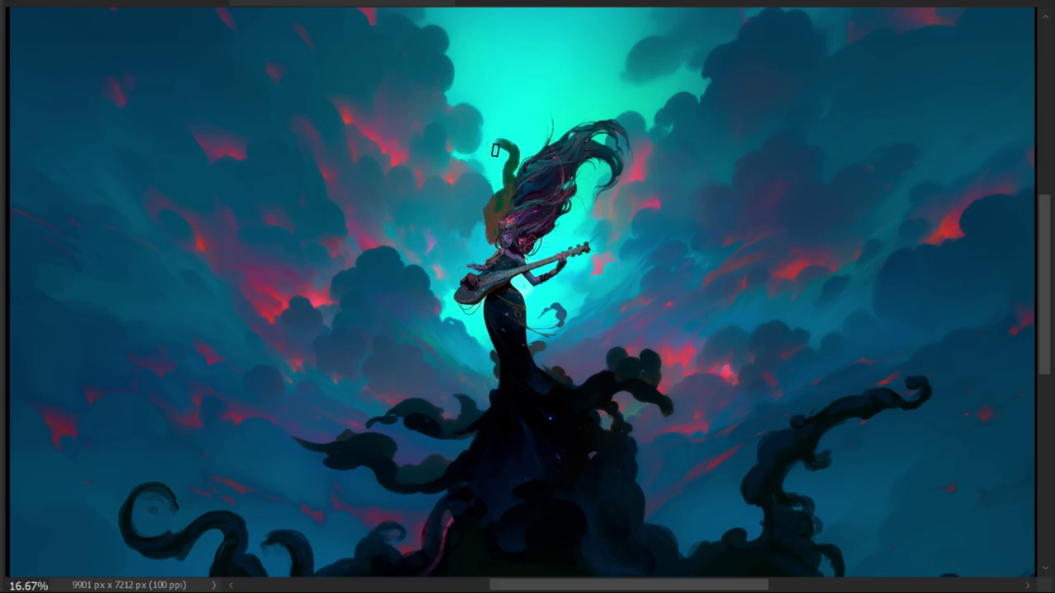
{"action": "key", "text": "ctrl+plus"}
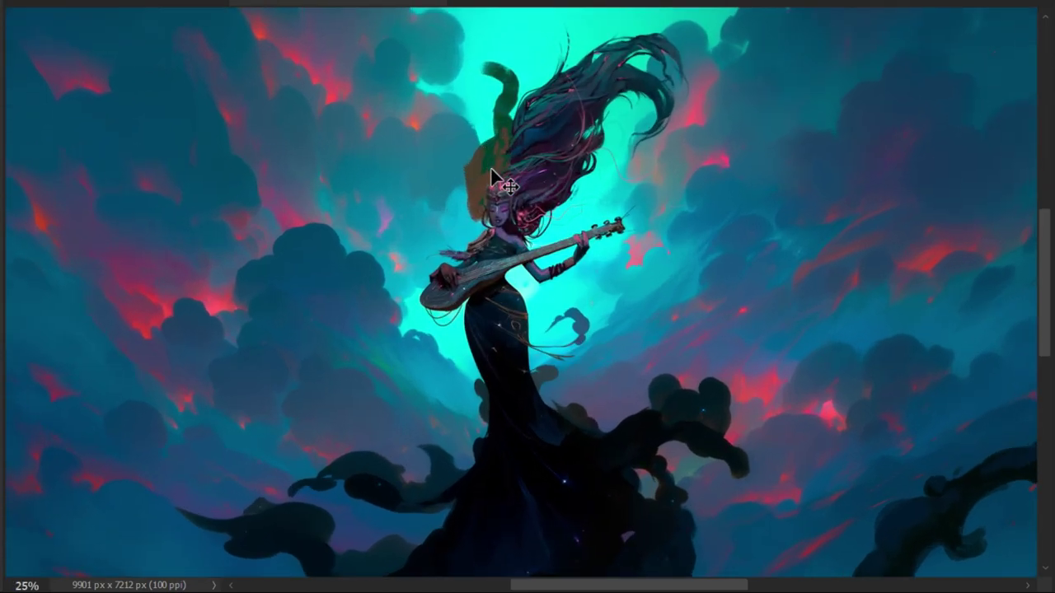
{"action": "key", "text": "b"}
{"action": "left_click_drag", "start_coordinate": [514, 372], "coordinate": [342, 401]}
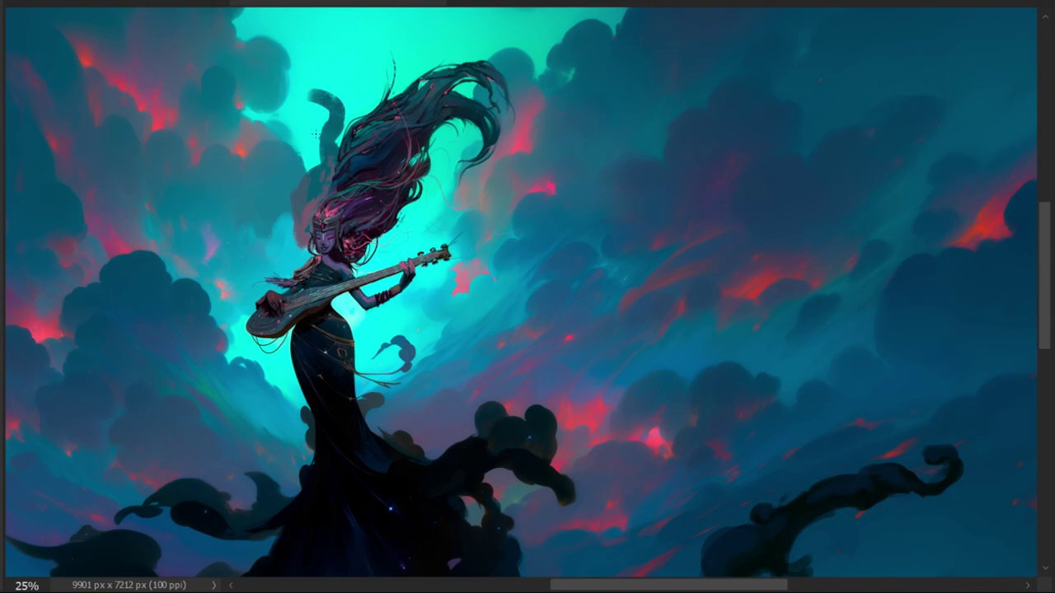
Paint cyan sky over the curl's left side, slimming it into a thin crescent
{"action": "scroll", "coordinate": [314, 134], "scroll_direction": "up", "scroll_amount": 1}
{"action": "scroll", "coordinate": [322, 157], "scroll_direction": "up", "scroll_amount": 3}
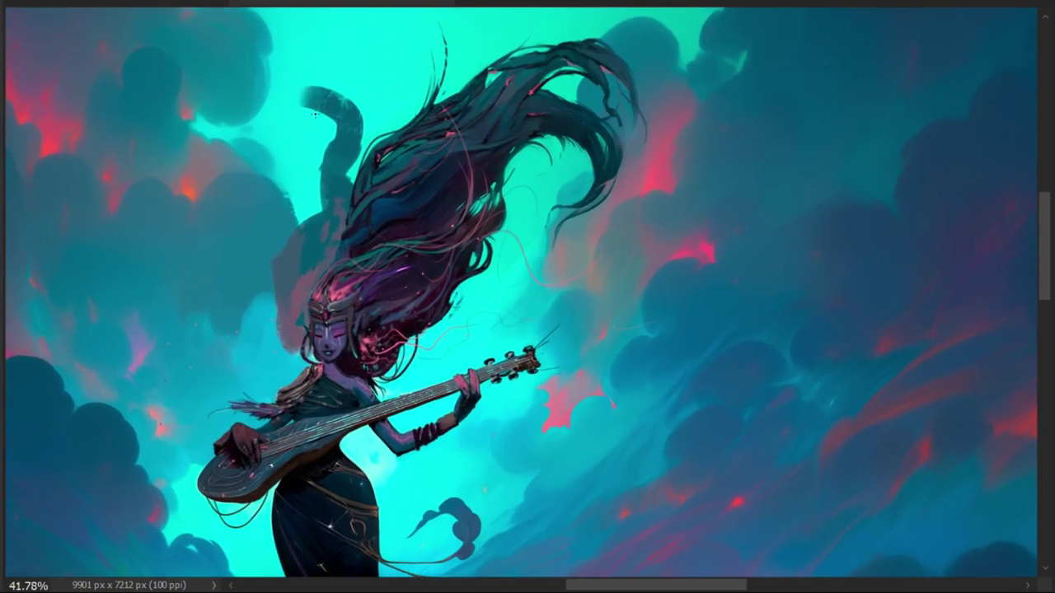
{"action": "mouse_move", "coordinate": [304, 111]}
{"action": "left_mouse_down"}
{"action": "mouse_move", "coordinate": [337, 138]}
{"action": "mouse_move", "coordinate": [316, 101]}
{"action": "mouse_move", "coordinate": [341, 87]}
{"action": "mouse_move", "coordinate": [349, 99]}
{"action": "mouse_move", "coordinate": [316, 132]}
{"action": "mouse_move", "coordinate": [330, 152]}
{"action": "mouse_move", "coordinate": [326, 212]}
{"action": "left_mouse_up"}
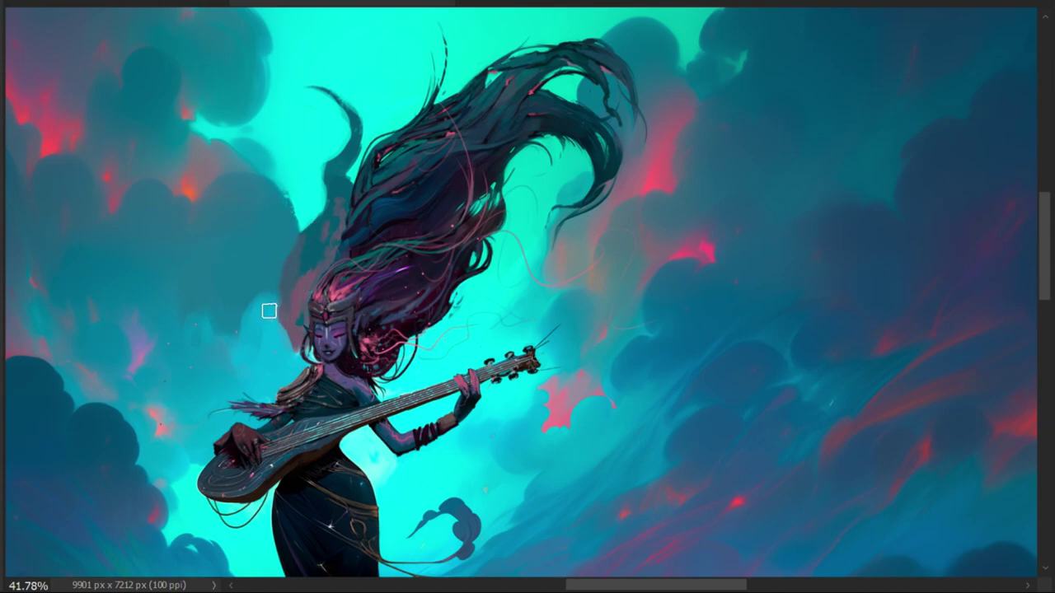
{"action": "scroll", "coordinate": [283, 248], "scroll_direction": "down", "scroll_amount": 2}
Zoom out and back in to compare the curl beside the hair
{"action": "scroll", "coordinate": [283, 248], "scroll_direction": "down", "scroll_amount": 2}
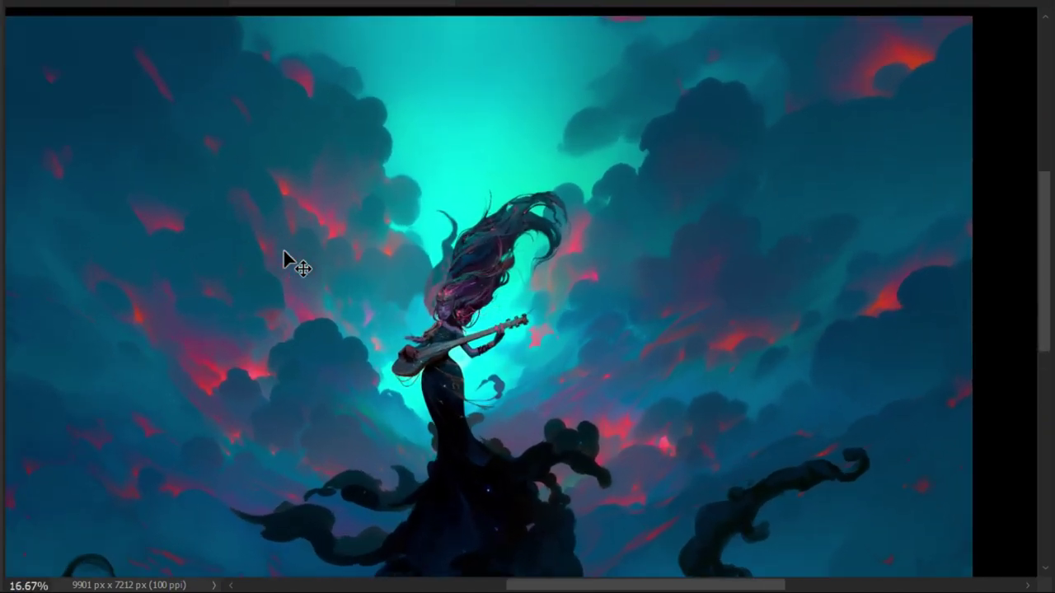
{"action": "scroll", "coordinate": [283, 248], "scroll_direction": "up", "scroll_amount": 2}
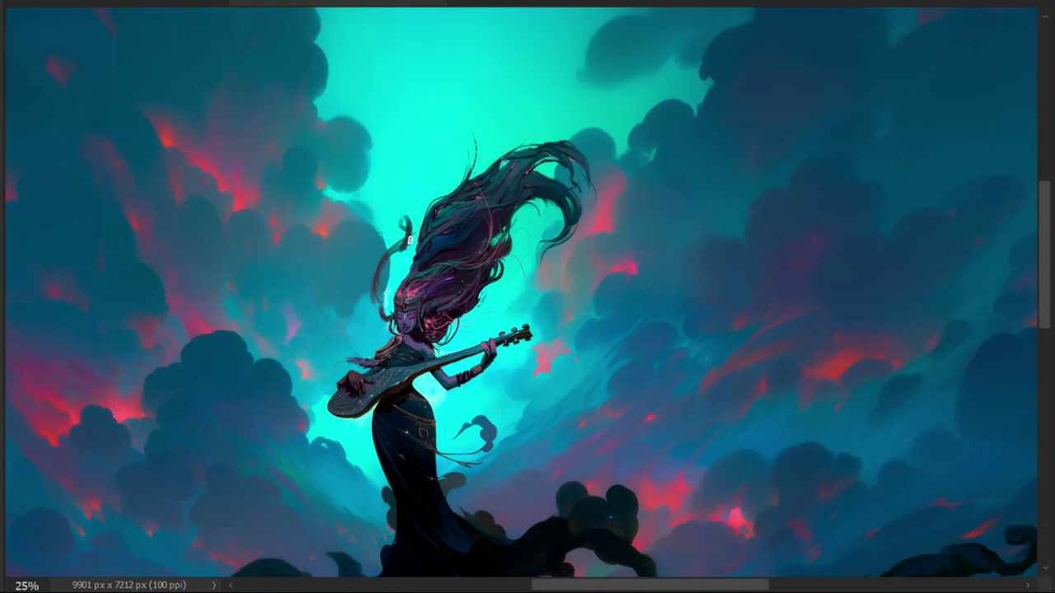
{"action": "left_click", "coordinate": [377, 252]}
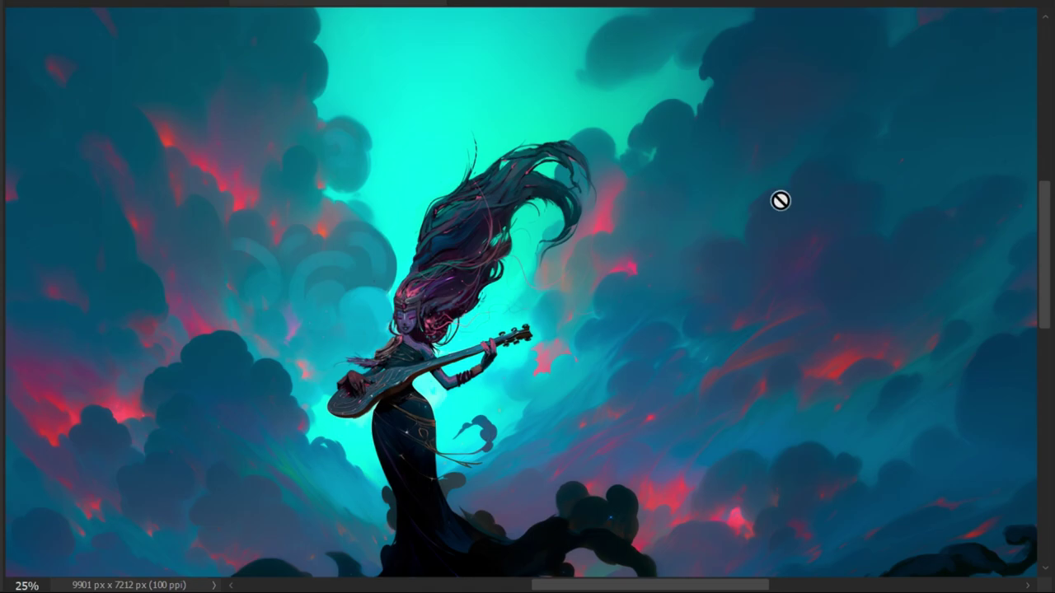
Trace a closed Polygonal Lasso outline around the upper flowing hair
{"action": "left_click", "coordinate": [410, 216]}
{"action": "left_click", "coordinate": [457, 133]}
{"action": "left_click", "coordinate": [495, 103]}
{"action": "left_click", "coordinate": [614, 125]}
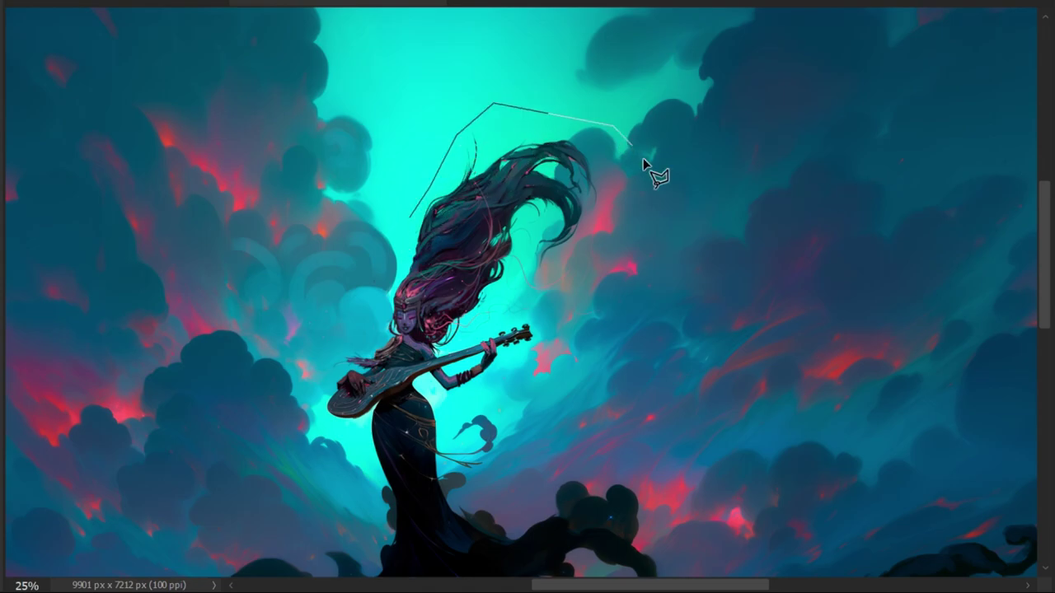
{"action": "left_click", "coordinate": [642, 177]}
{"action": "left_click", "coordinate": [598, 280]}
{"action": "left_click", "coordinate": [481, 315]}
{"action": "left_click", "coordinate": [404, 278]}
{"action": "left_click", "coordinate": [412, 217]}
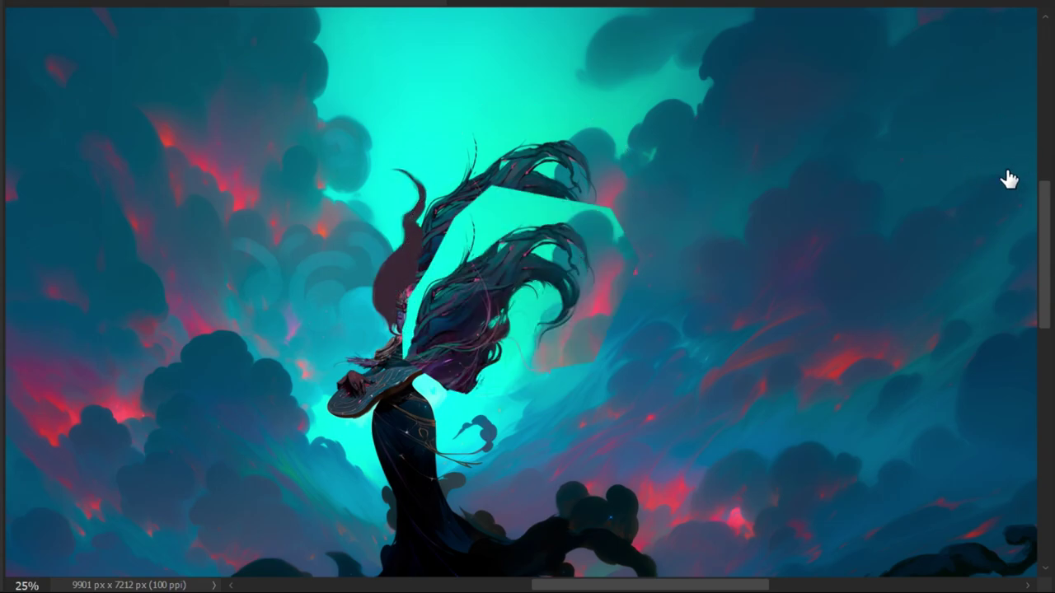
Rotate, distort and shift the selected hair left with Free Transform, then undo to compare
{"action": "key", "text": "ctrl+t"}
{"action": "mouse_move", "coordinate": [685, 294]}
{"action": "left_mouse_down"}
{"action": "mouse_move", "coordinate": [575, 290]}
{"action": "mouse_move", "coordinate": [436, 148]}
{"action": "mouse_move", "coordinate": [405, 234]}
{"action": "mouse_move", "coordinate": [497, 247]}
{"action": "left_mouse_up"}
{"action": "left_click_drag", "start_coordinate": [418, 425], "coordinate": [444, 407]}
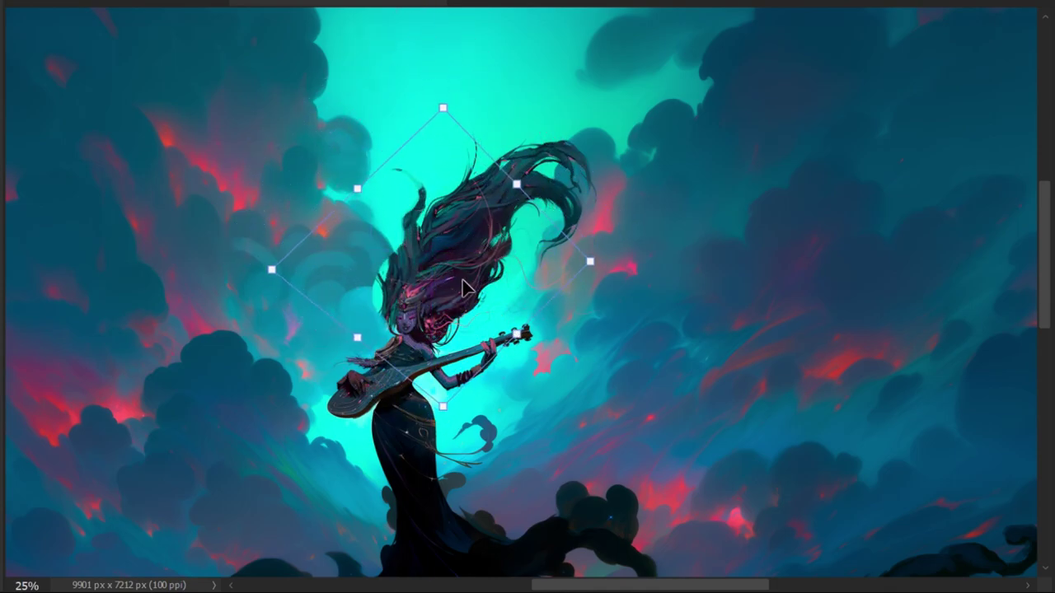
{"action": "left_click_drag", "start_coordinate": [471, 292], "coordinate": [478, 281]}
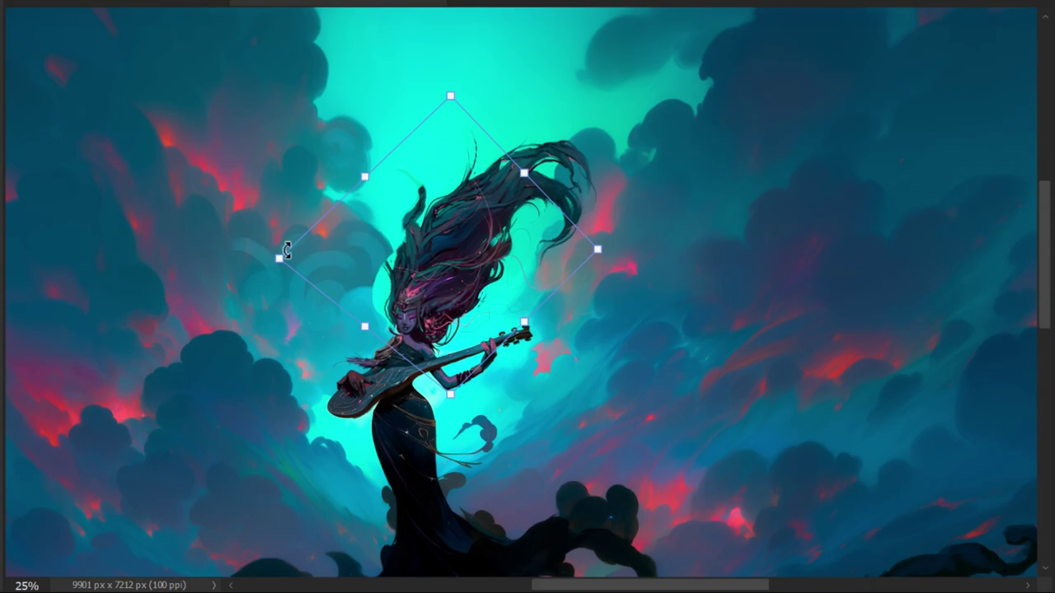
{"action": "mouse_move", "coordinate": [281, 257]}
{"action": "left_mouse_down"}
{"action": "mouse_move", "coordinate": [307, 245]}
{"action": "mouse_move", "coordinate": [284, 261]}
{"action": "left_mouse_up"}
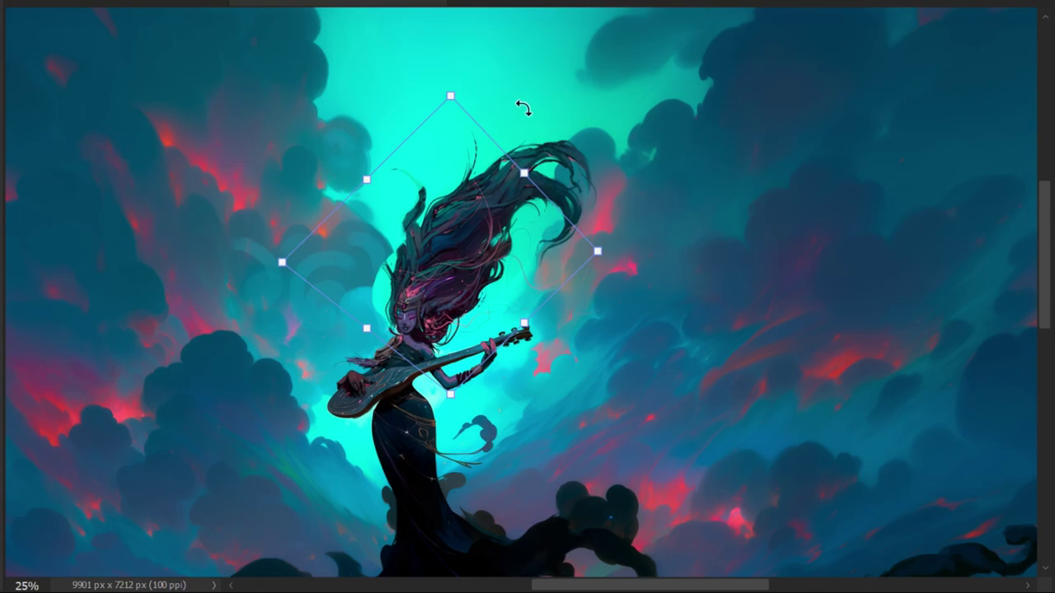
{"action": "mouse_move", "coordinate": [452, 96]}
{"action": "left_mouse_down"}
{"action": "mouse_move", "coordinate": [426, 85]}
{"action": "mouse_move", "coordinate": [452, 90]}
{"action": "left_mouse_up"}
{"action": "left_click_drag", "start_coordinate": [548, 245], "coordinate": [488, 248]}
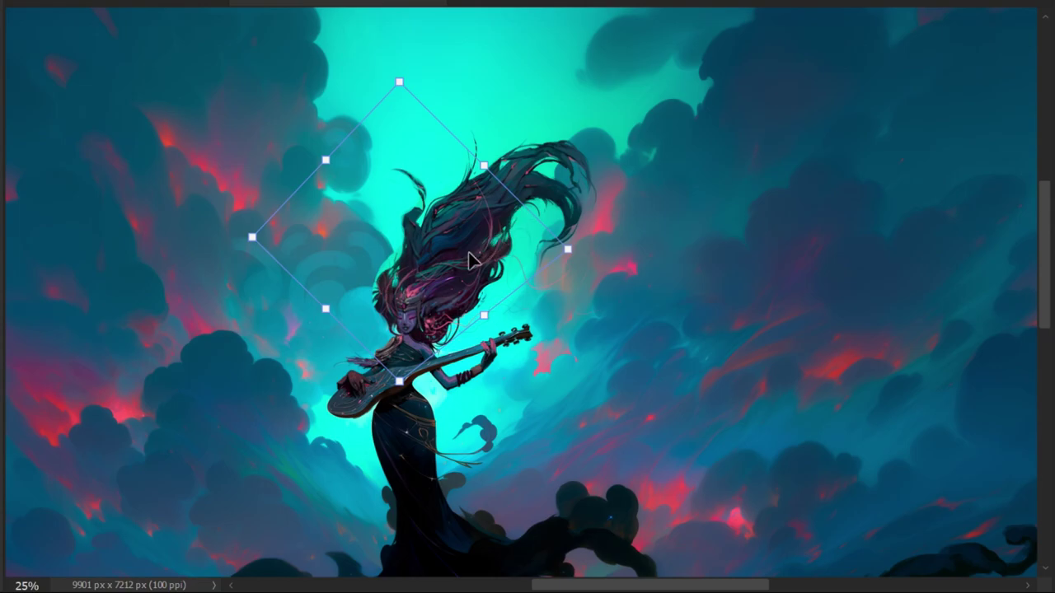
{"action": "key", "text": "Return"}
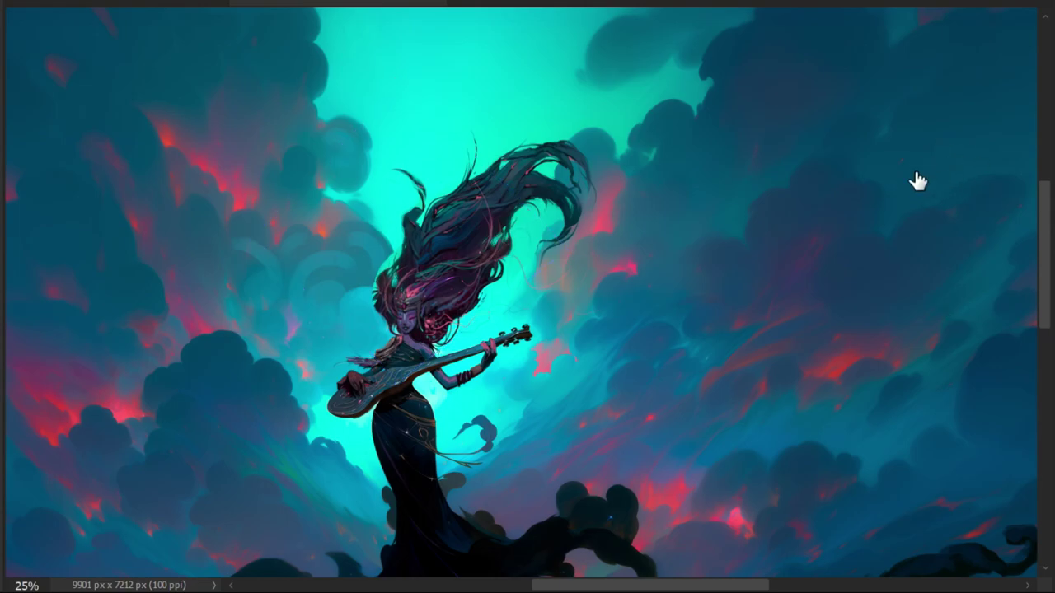
{"action": "key", "text": "ctrl+z"}
Restore the warped hair with redo and zoom in on it
{"action": "key", "text": "ctrl+shift+z"}
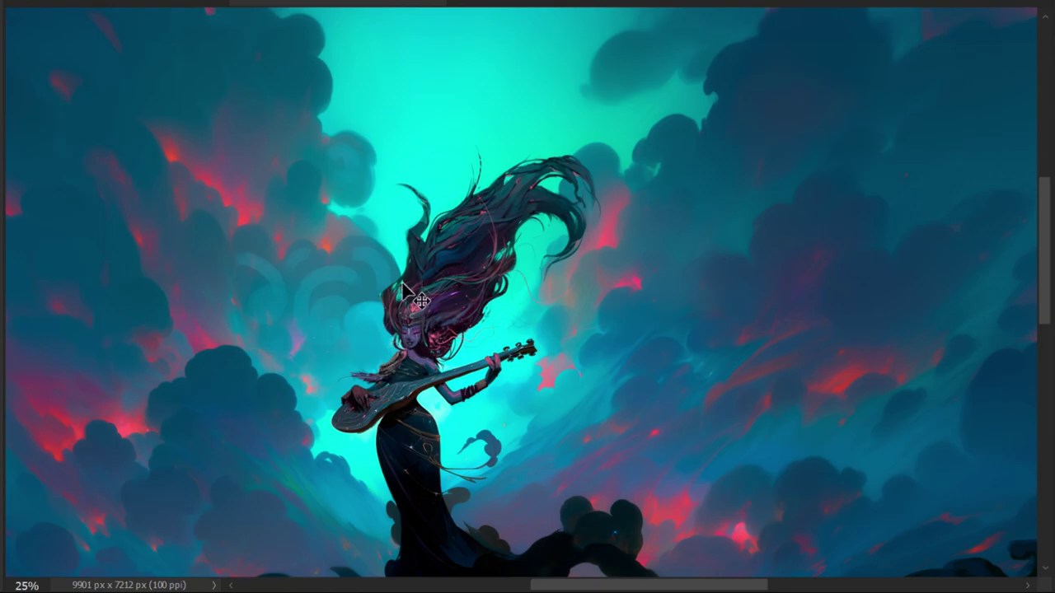
{"action": "key", "text": "ctrl+plus"}
{"action": "key", "text": "ctrl+plus"}
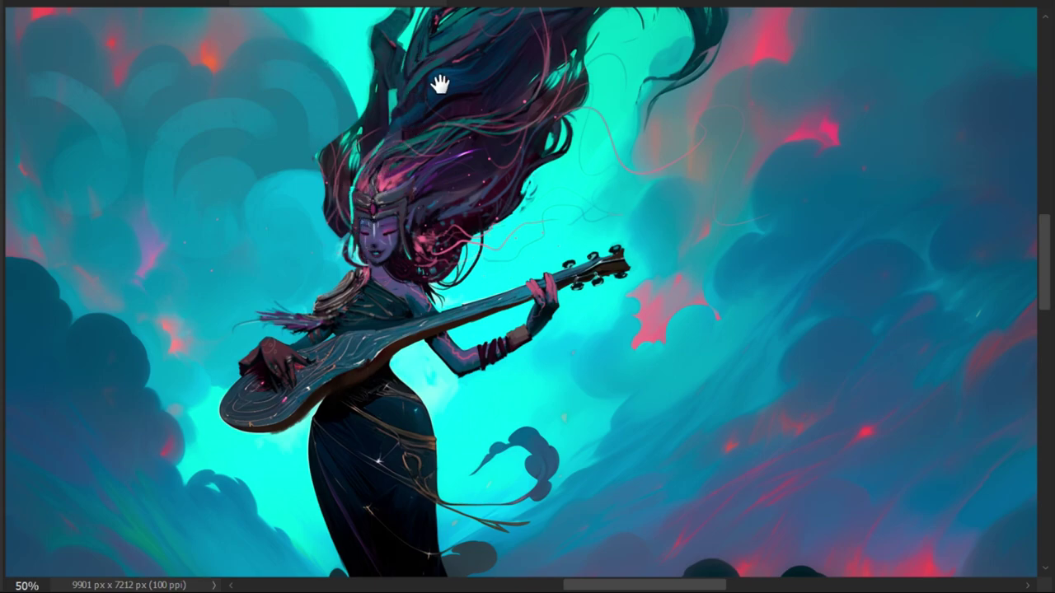
Paint the lighter background colour over the hair's left edge, then zoom out to check
{"action": "left_click_drag", "start_coordinate": [419, 70], "coordinate": [415, 123]}
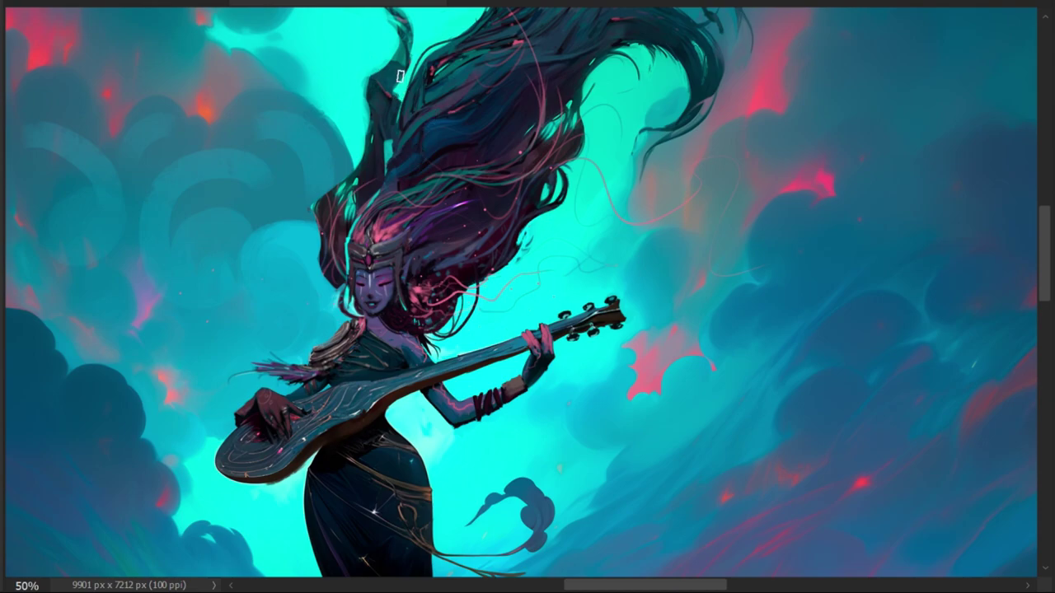
{"action": "mouse_move", "coordinate": [402, 83]}
{"action": "left_mouse_down"}
{"action": "mouse_move", "coordinate": [388, 160]}
{"action": "mouse_move", "coordinate": [331, 75]}
{"action": "left_mouse_up"}
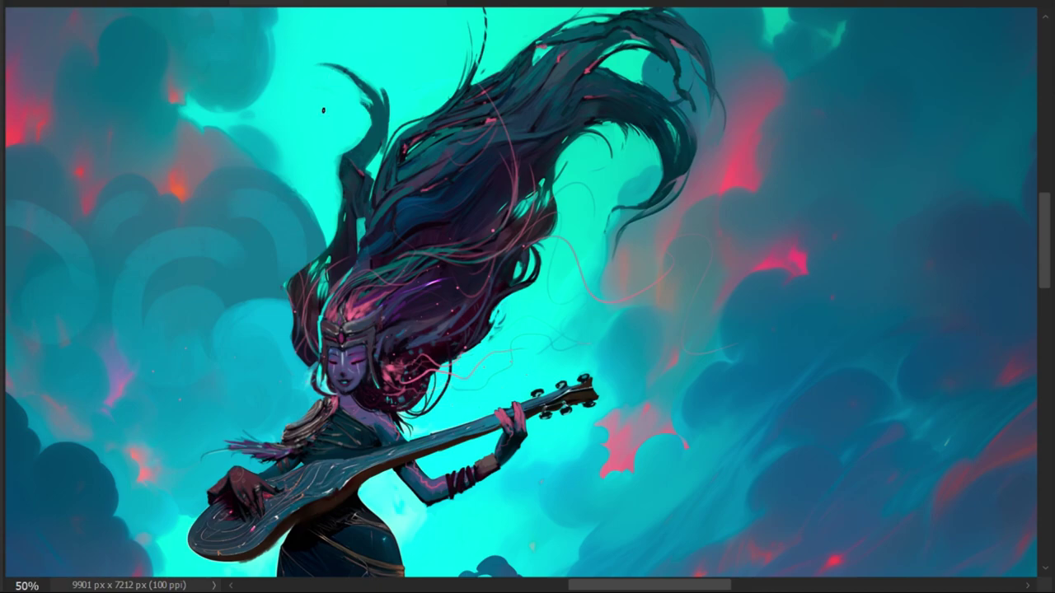
{"action": "mouse_move", "coordinate": [311, 309]}
{"action": "left_mouse_down"}
{"action": "mouse_move", "coordinate": [288, 284]}
{"action": "mouse_move", "coordinate": [305, 270]}
{"action": "left_mouse_up"}
{"action": "scroll", "coordinate": [314, 333], "scroll_direction": "up", "scroll_amount": 1}
{"action": "scroll", "coordinate": [318, 352], "scroll_direction": "up", "scroll_amount": 1}
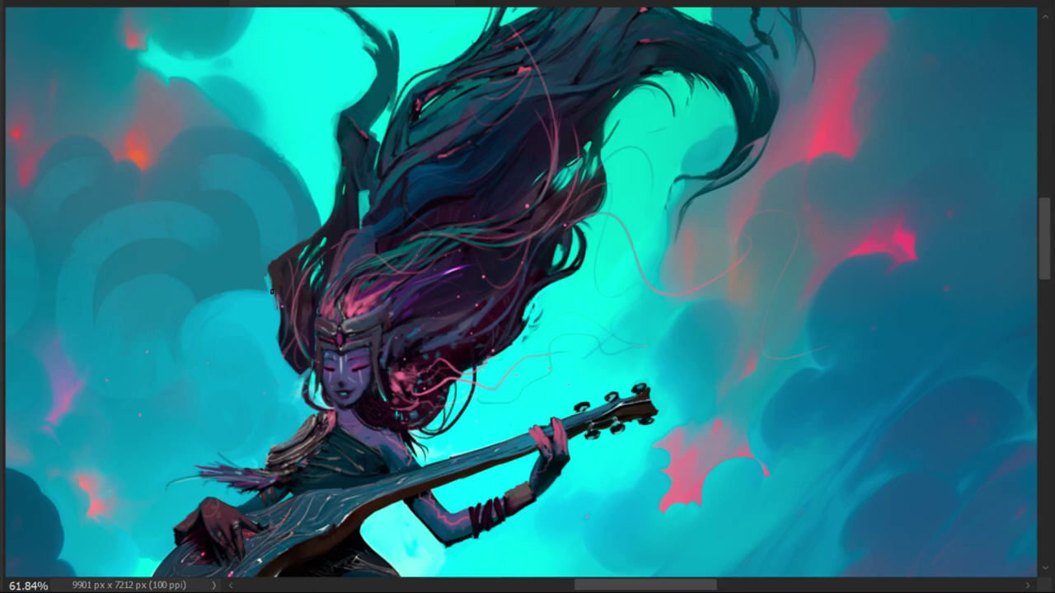
{"action": "left_click_drag", "start_coordinate": [277, 309], "coordinate": [317, 226]}
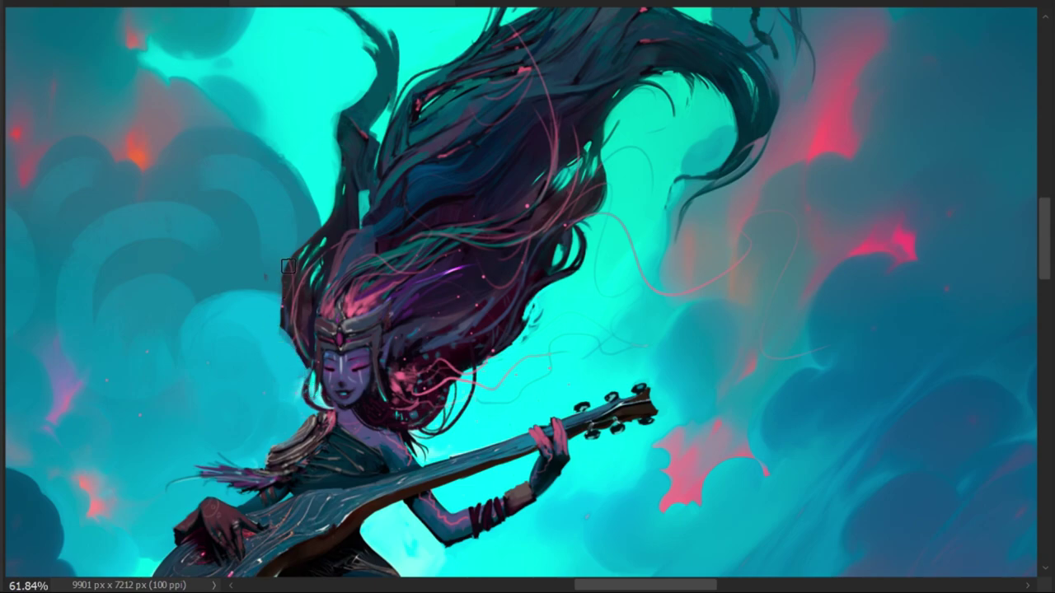
{"action": "key", "text": "minus"}
{"action": "key", "text": "minus"}
{"action": "key", "text": "minus"}
{"action": "key", "text": "minus"}
{"action": "key", "text": "minus"}
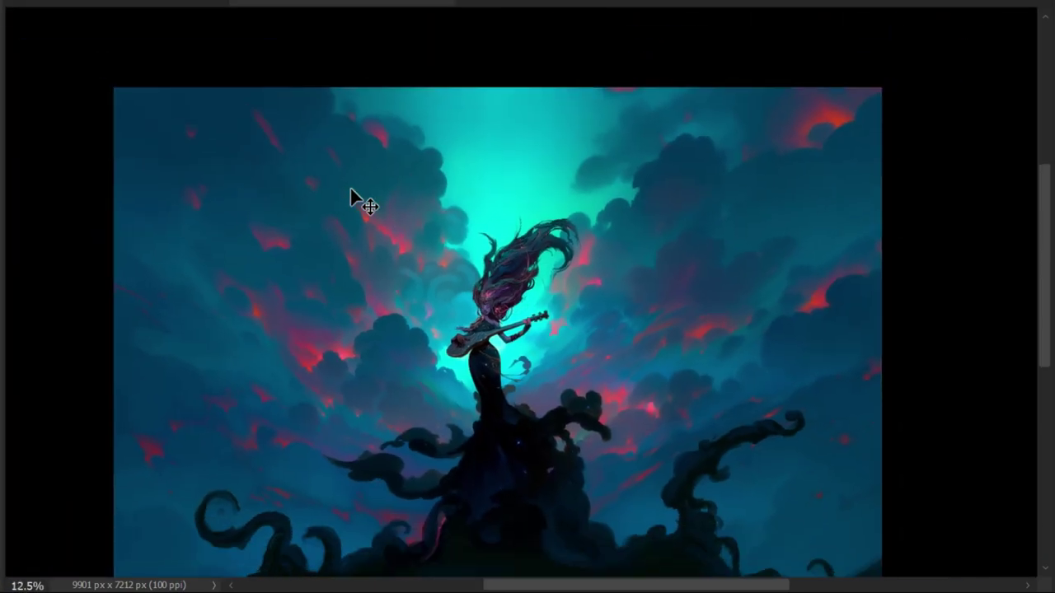
Paint several thin dark strands into the upward-flowing hair at closer zoom
{"action": "key", "text": "plus"}
{"action": "key", "text": "plus"}
{"action": "key", "text": "plus"}
{"action": "key", "text": "ctrl+plus"}
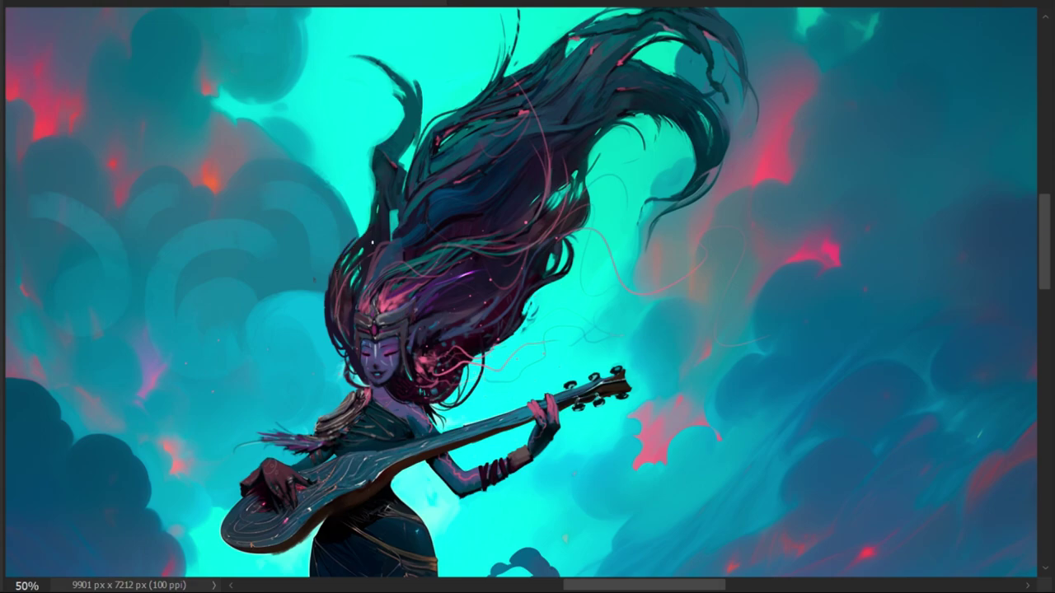
{"action": "mouse_move", "coordinate": [392, 165]}
{"action": "left_mouse_down"}
{"action": "mouse_move", "coordinate": [381, 122]}
{"action": "mouse_move", "coordinate": [416, 42]}
{"action": "left_mouse_up"}
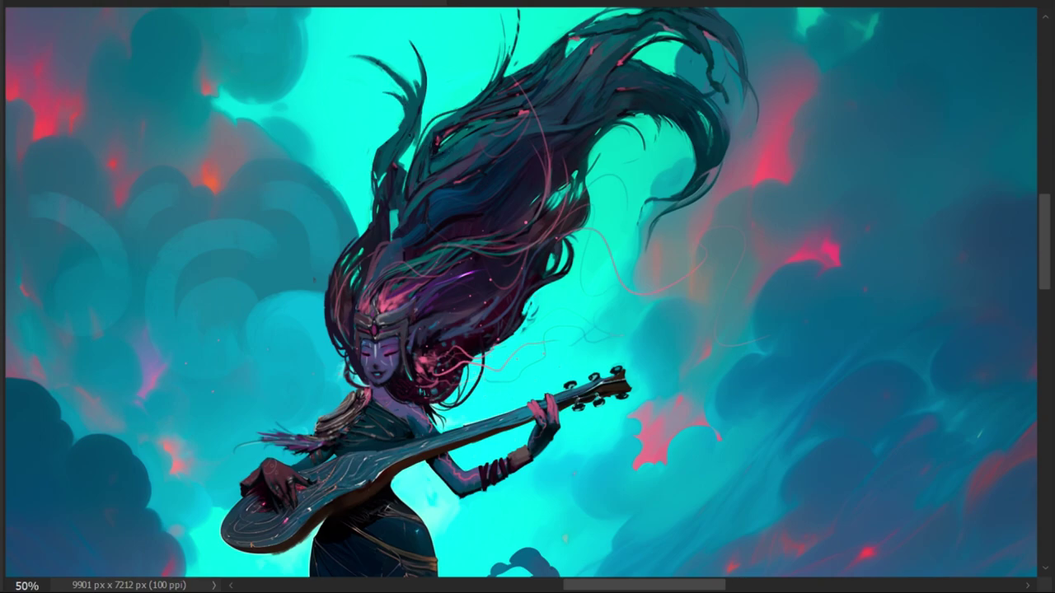
{"action": "left_click_drag", "start_coordinate": [367, 240], "coordinate": [362, 107]}
{"action": "left_click_drag", "start_coordinate": [394, 115], "coordinate": [428, 48]}
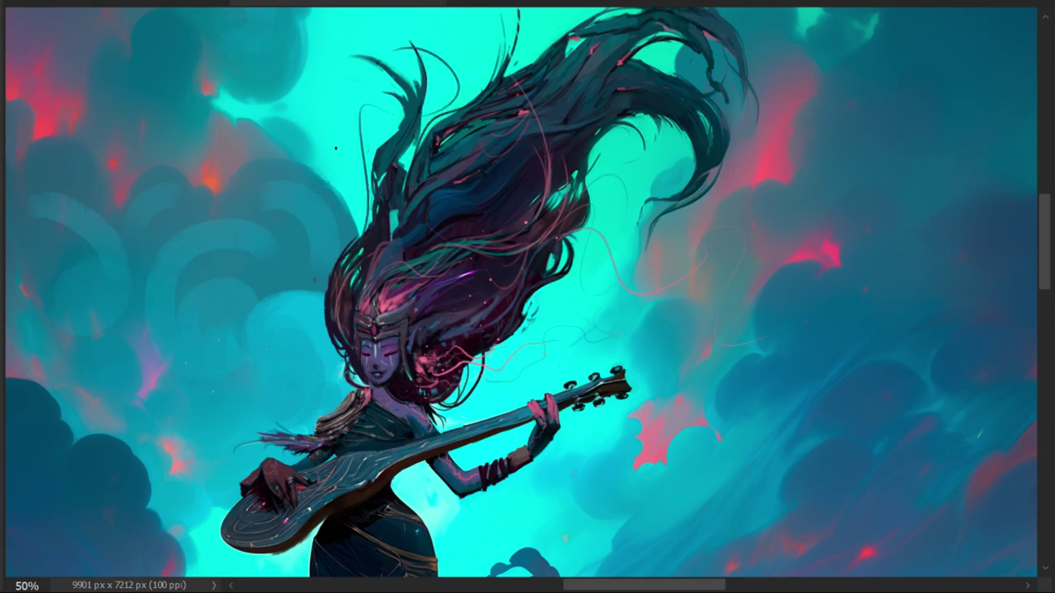
{"action": "key", "text": "ctrl+minus"}
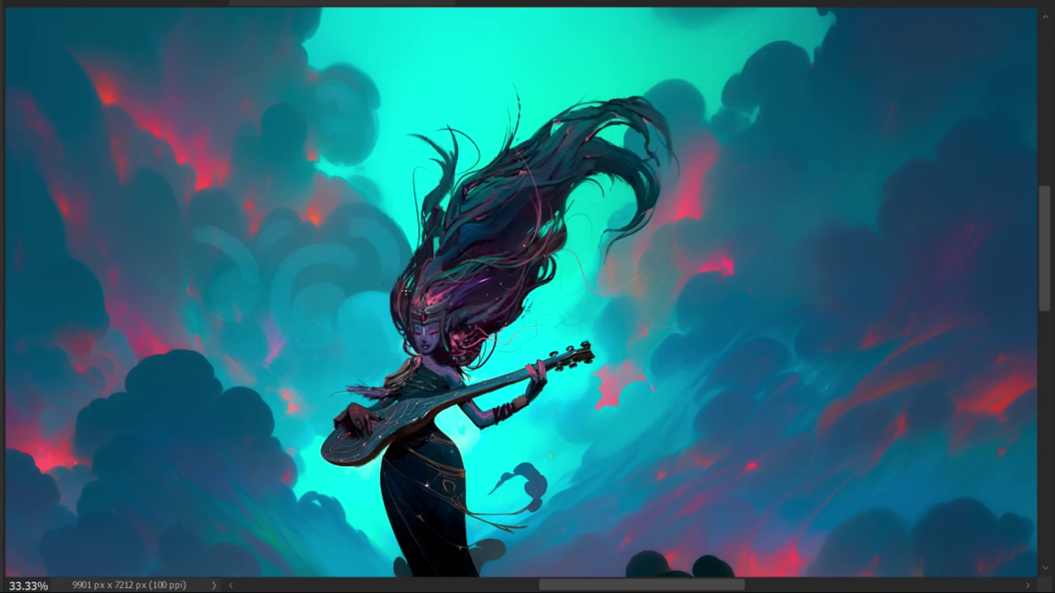
Darken the hair's left edge, rotate the view, and start lassoing hair above the crown
{"action": "mouse_move", "coordinate": [412, 254]}
{"action": "left_mouse_down"}
{"action": "mouse_move", "coordinate": [395, 290]}
{"action": "mouse_move", "coordinate": [417, 233]}
{"action": "mouse_move", "coordinate": [410, 287]}
{"action": "left_mouse_up"}
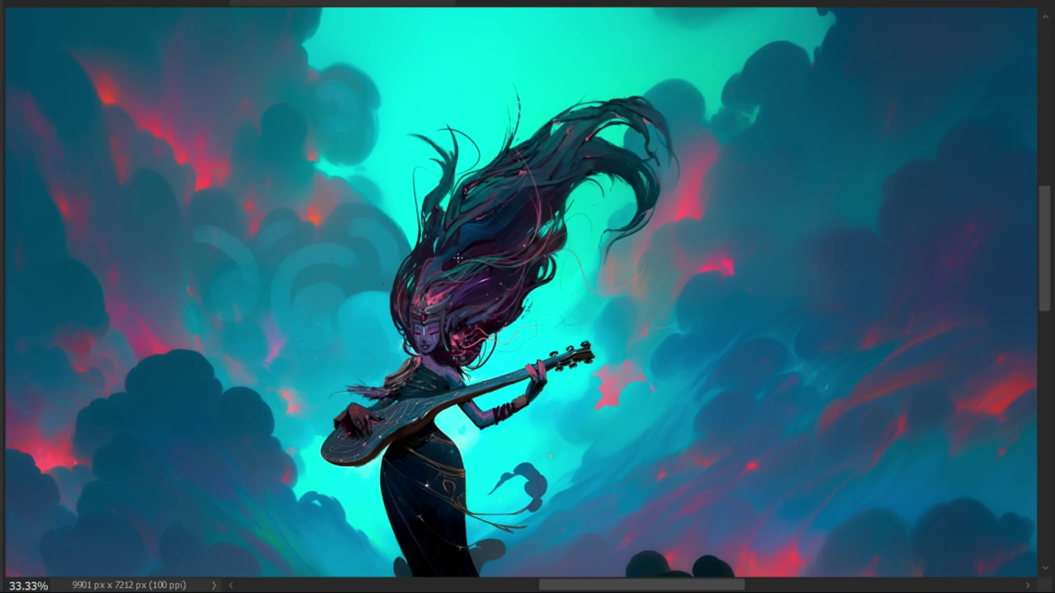
{"action": "left_click", "coordinate": [462, 338], "text": "ctrl"}
{"action": "key", "text": "ctrl+plus"}
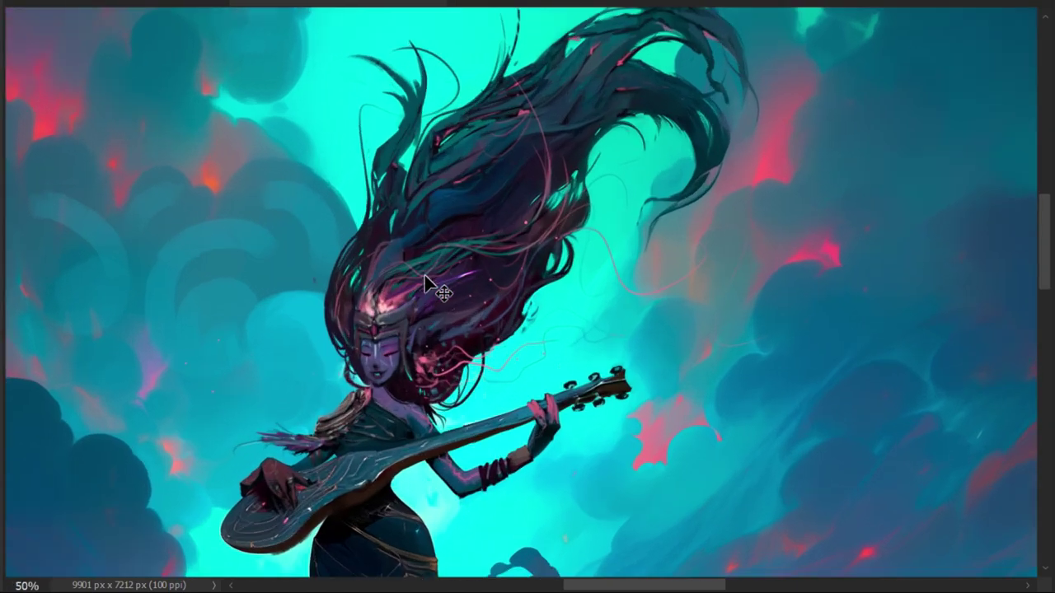
{"action": "key", "text": "ctrl+plus"}
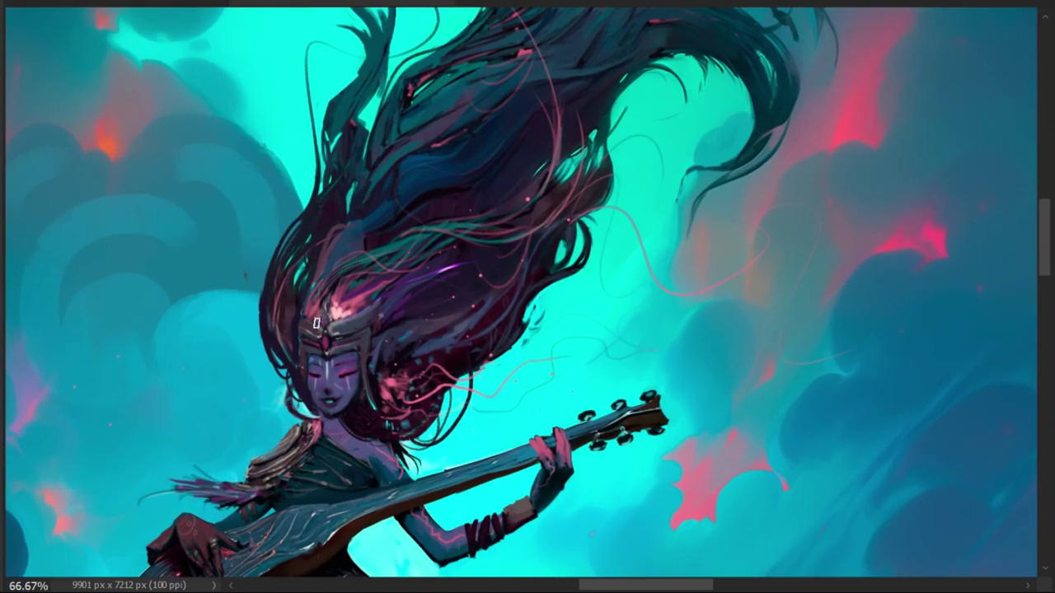
{"action": "key", "text": "r"}
{"action": "left_click_drag", "start_coordinate": [448, 346], "coordinate": [519, 383]}
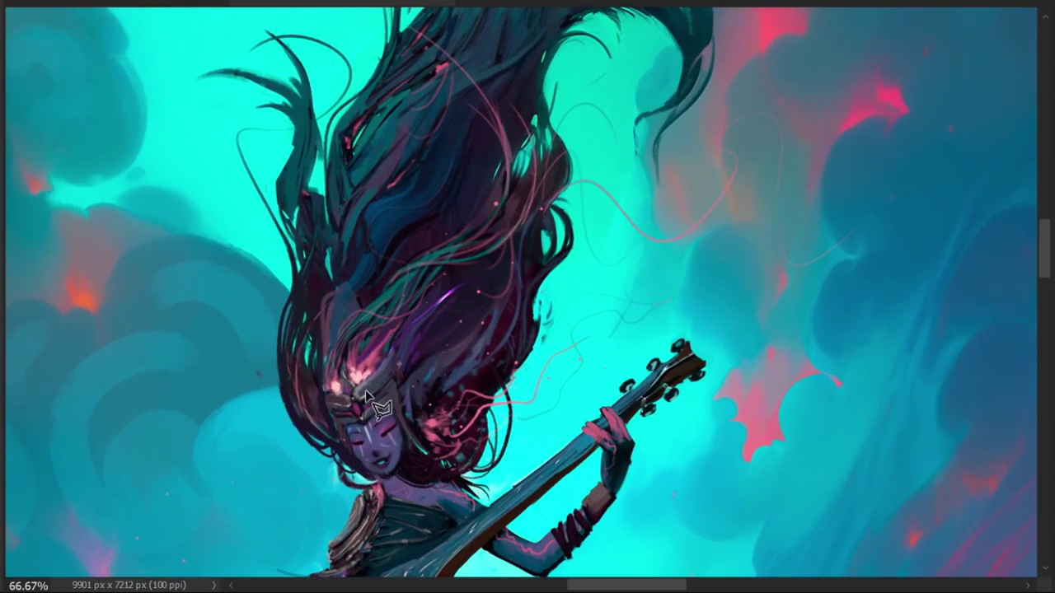
{"action": "left_click_drag", "start_coordinate": [367, 399], "coordinate": [345, 375]}
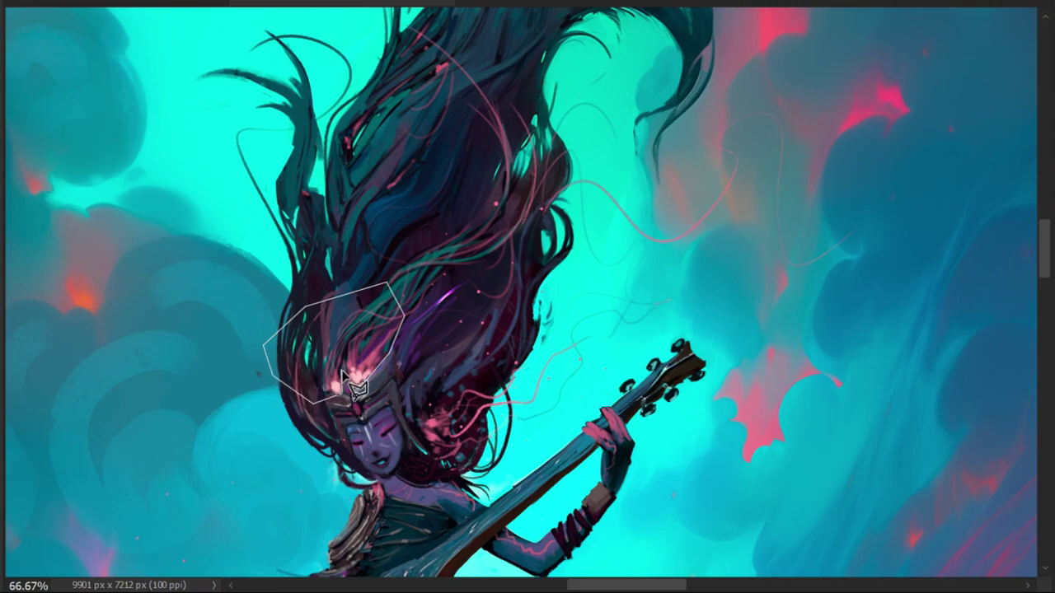
Close the lasso around the hair above the crown and paint a bright white glow inside it
{"action": "left_click", "coordinate": [344, 375]}
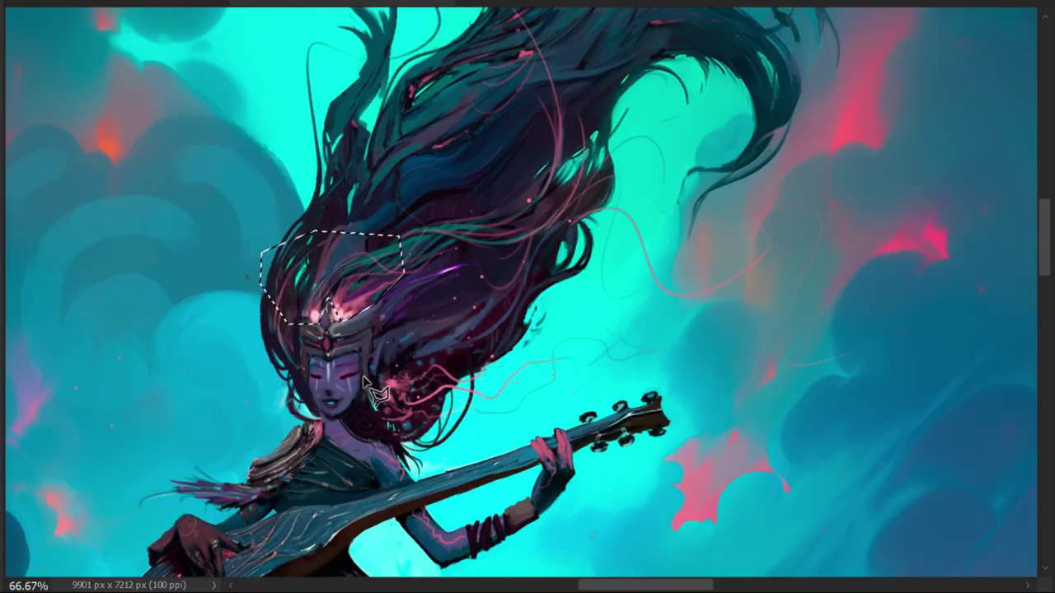
{"action": "left_click_drag", "start_coordinate": [321, 333], "coordinate": [311, 312]}
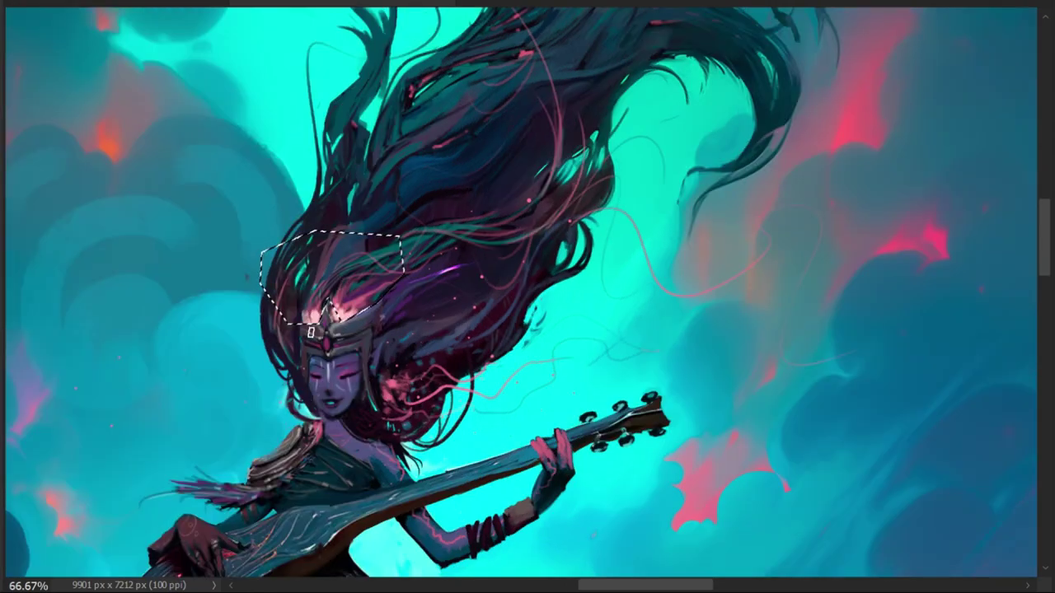
{"action": "left_click_drag", "start_coordinate": [329, 270], "coordinate": [303, 312]}
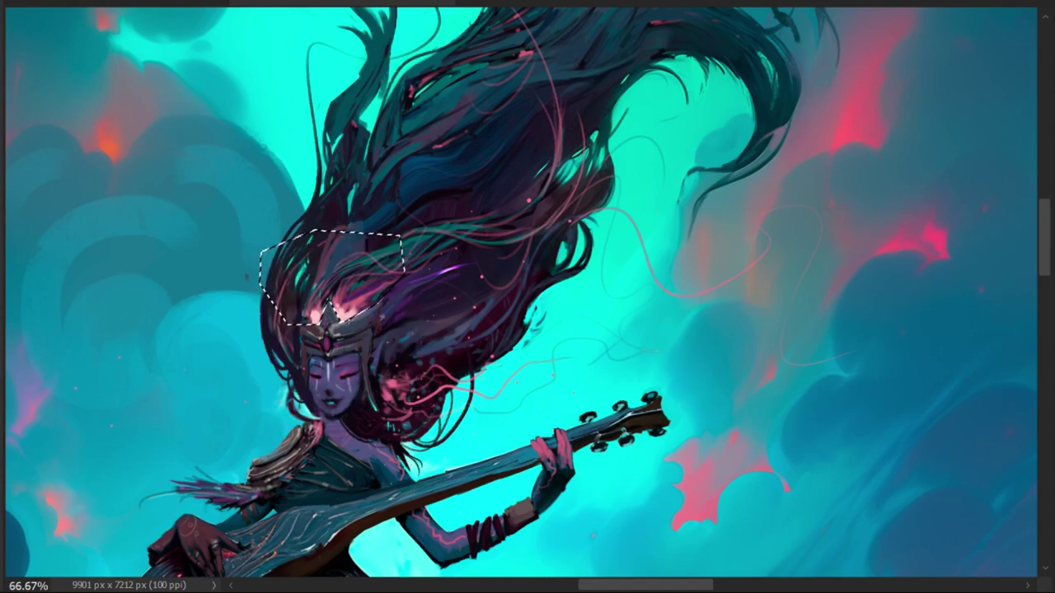
{"action": "scroll", "coordinate": [248, 276], "scroll_direction": "up", "scroll_amount": 1}
{"action": "scroll", "coordinate": [249, 311], "scroll_direction": "up", "scroll_amount": 1}
{"action": "left_click_drag", "start_coordinate": [379, 377], "coordinate": [347, 282]}
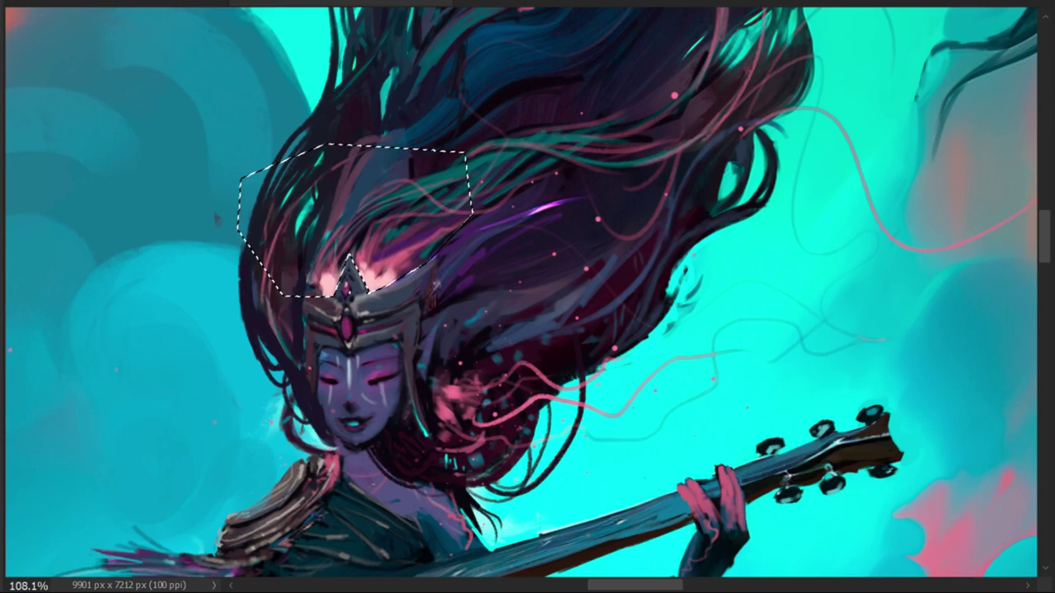
Sample a purple from the hair, then clear the selection above the crown with Ctrl+D
{"action": "left_click", "coordinate": [550, 222], "text": "alt"}
{"action": "left_click", "coordinate": [575, 213], "text": "alt"}
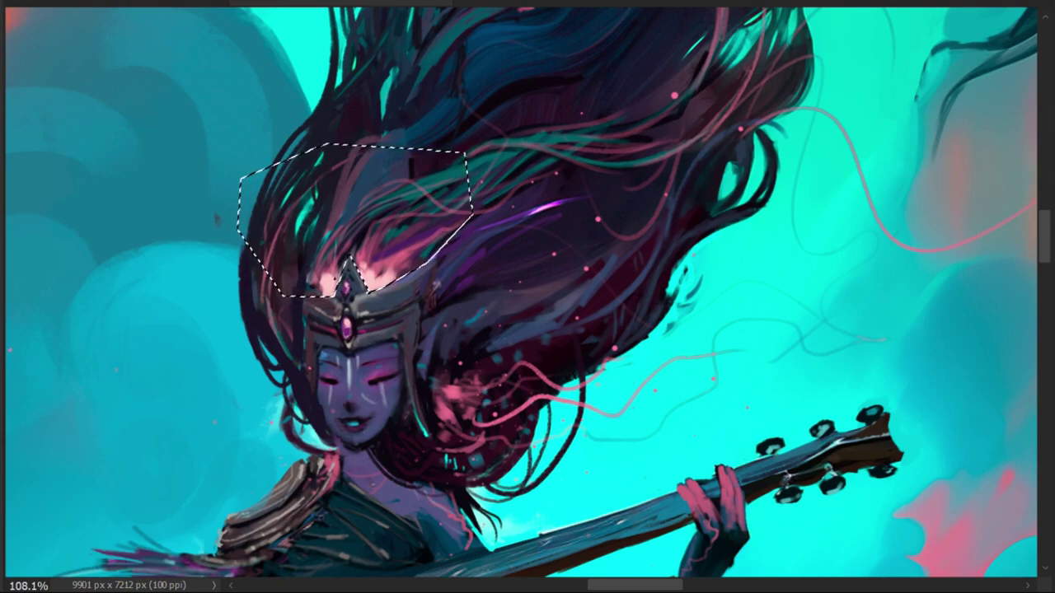
{"action": "key", "text": "ctrl+d"}
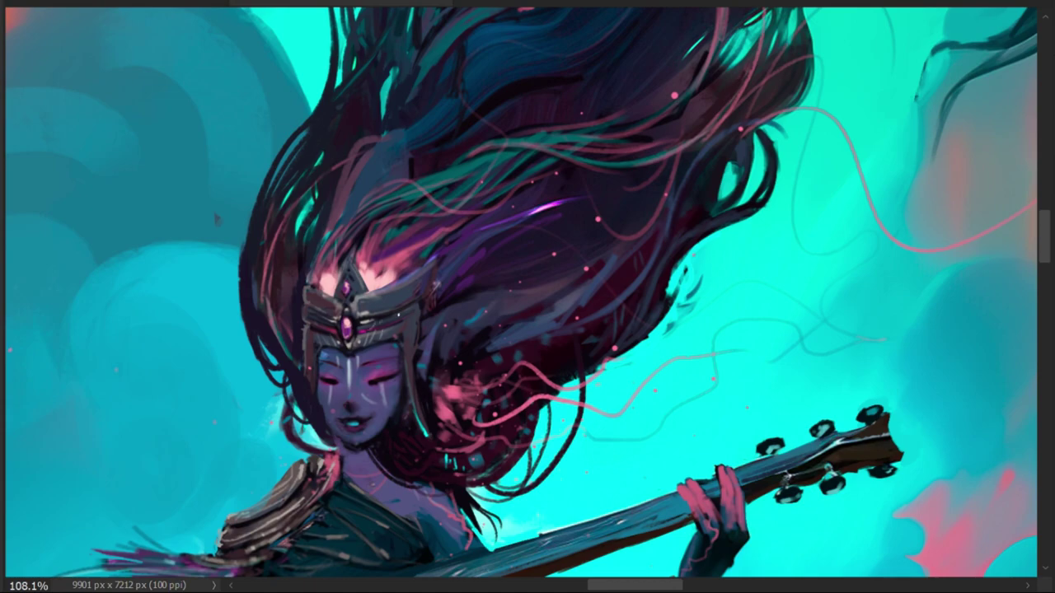
Paint light highlights on the crown's right and left edges, then fit the painting on screen
{"action": "left_click_drag", "start_coordinate": [412, 275], "coordinate": [389, 312]}
{"action": "mouse_move", "coordinate": [322, 295]}
{"action": "left_mouse_down"}
{"action": "mouse_move", "coordinate": [313, 309]}
{"action": "mouse_move", "coordinate": [301, 298]}
{"action": "left_mouse_up"}
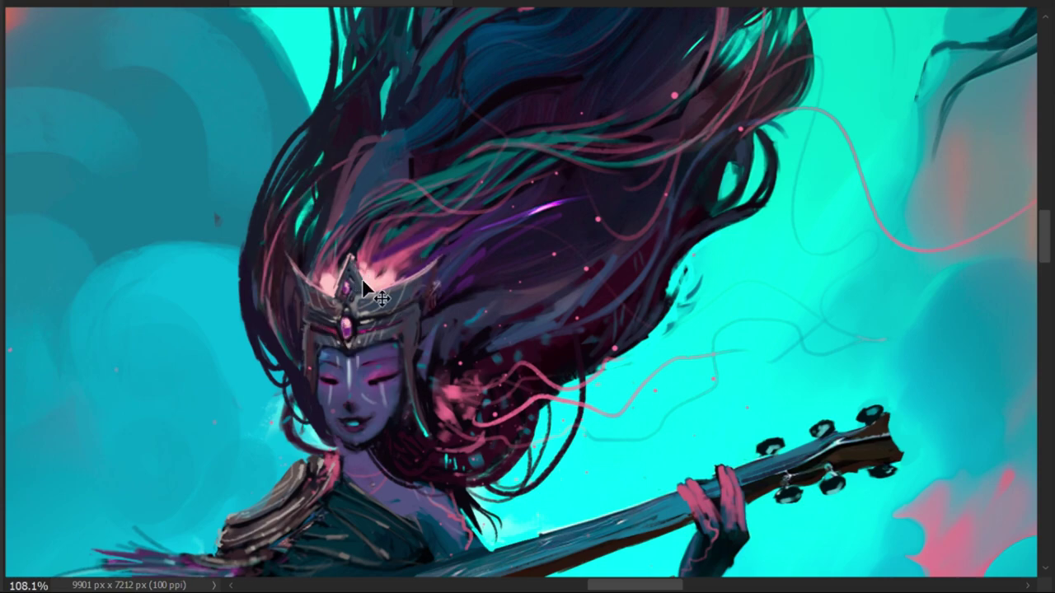
{"action": "key", "text": "ctrl+0"}
Frame the whole figure among the clouds at about 25% zoom and save the document
{"action": "key", "text": "ctrl+plus"}
{"action": "key", "text": "ctrl+plus"}
{"action": "key", "text": "ctrl+plus"}
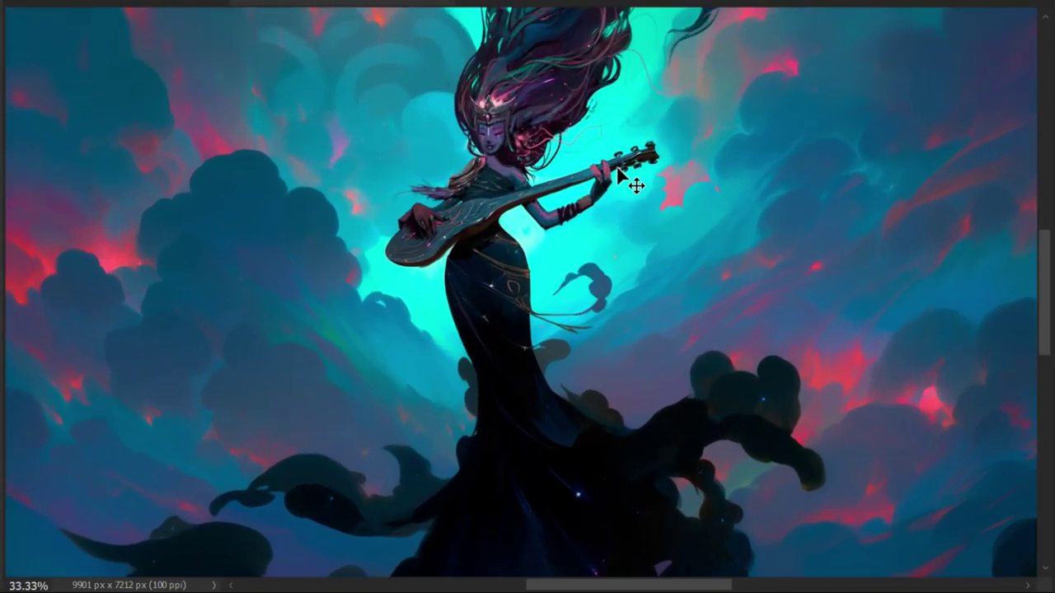
{"action": "key", "text": "ctrl+minus"}
{"action": "key", "text": "ctrl+minus"}
{"action": "key", "text": "ctrl+plus"}
{"action": "left_click_drag", "start_coordinate": [617, 165], "coordinate": [549, 277]}
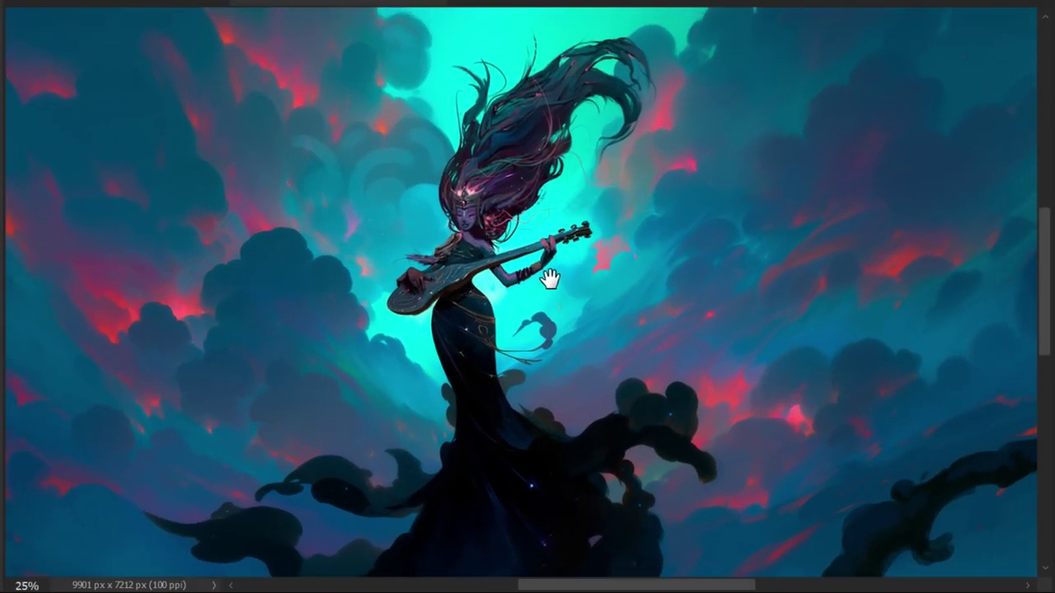
{"action": "key", "text": "ctrl+s"}
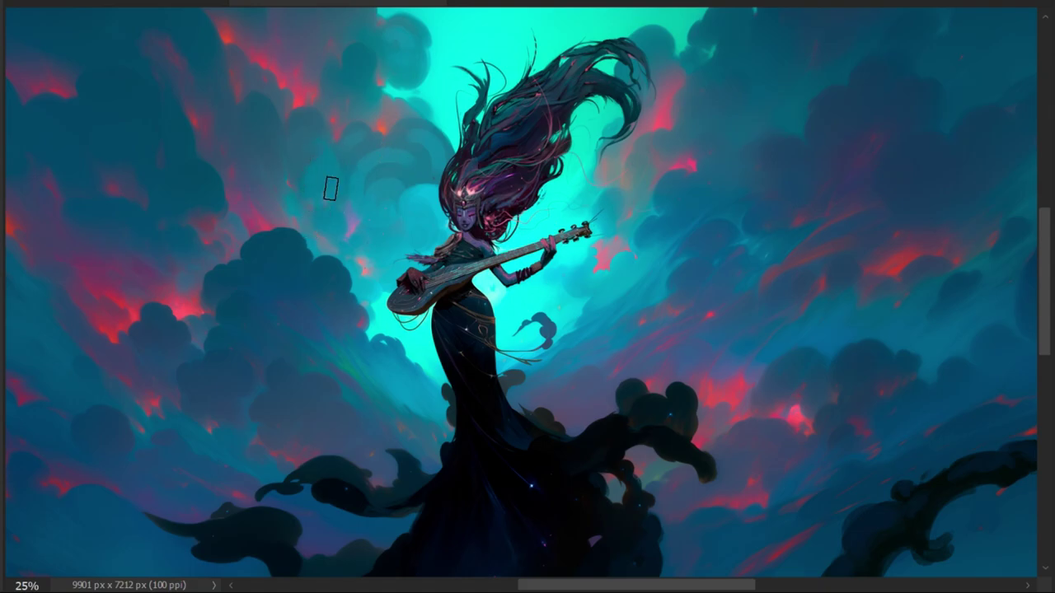
{"action": "key", "text": "alt"}
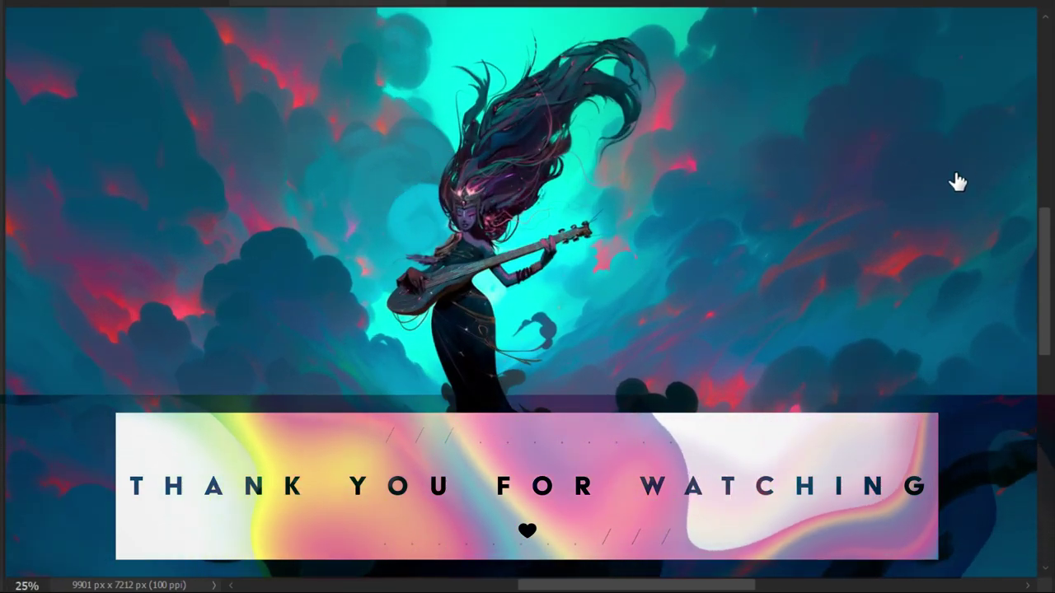
Save the finished bard cloudscape document with Ctrl+S
{"action": "key", "text": "ctrl+s"}
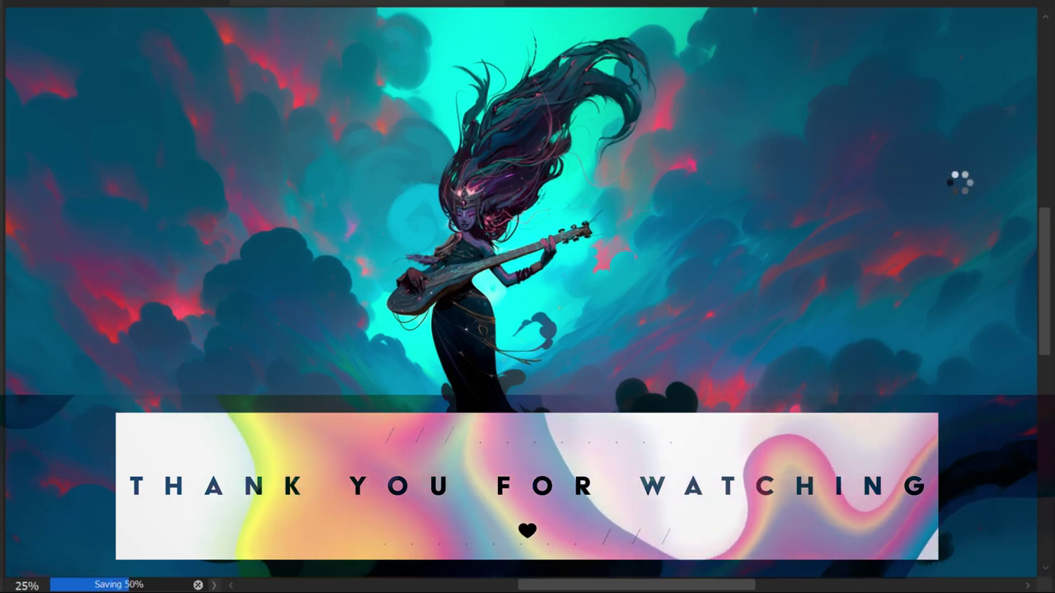